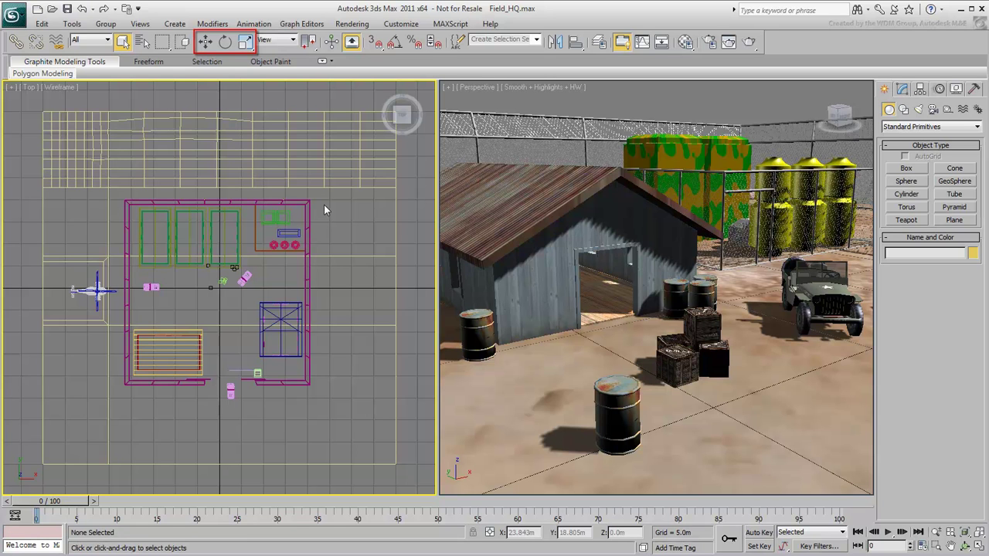
Step: Review the transform quad menu, then cycle the Move, Rotate and Scale tools with W, E and R
right_click(324, 205)
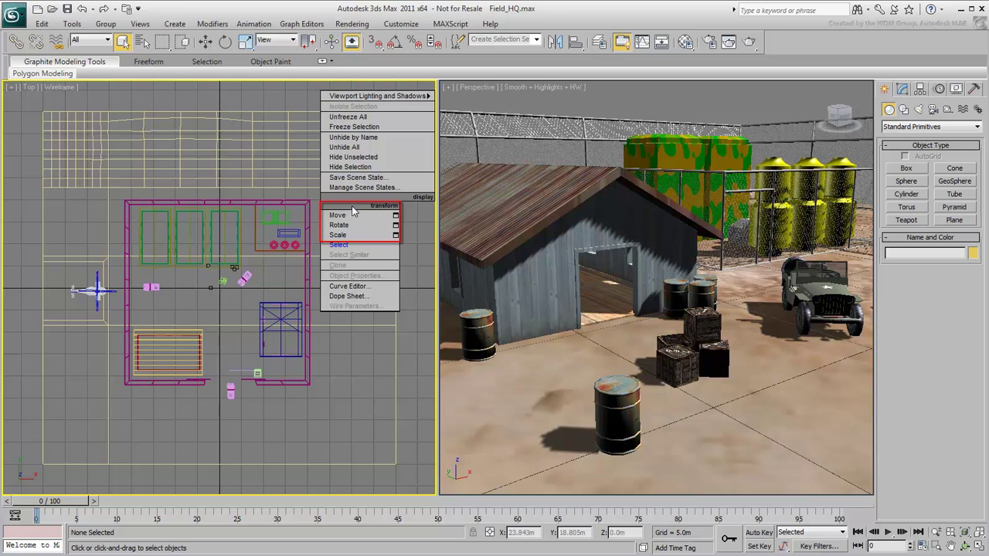
key("Escape")
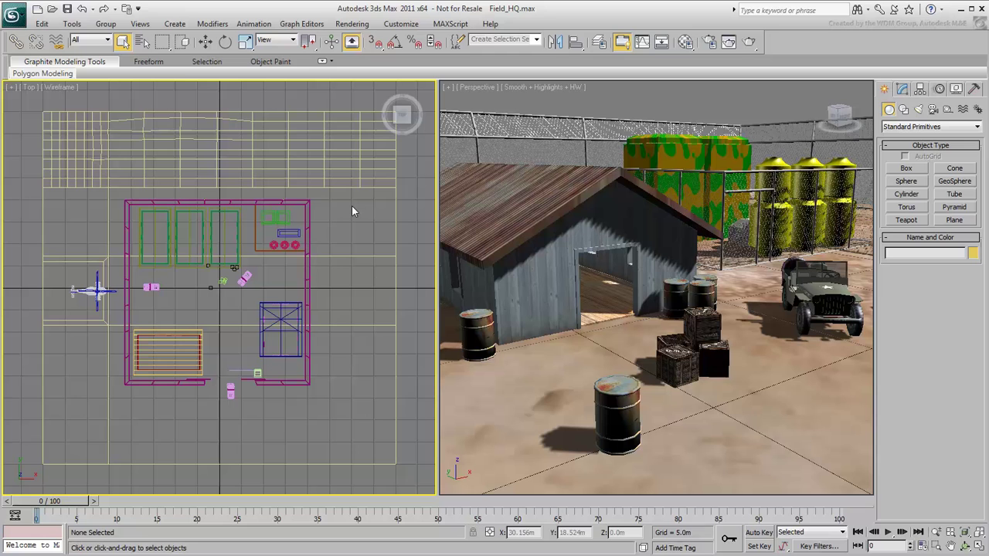
key("w")
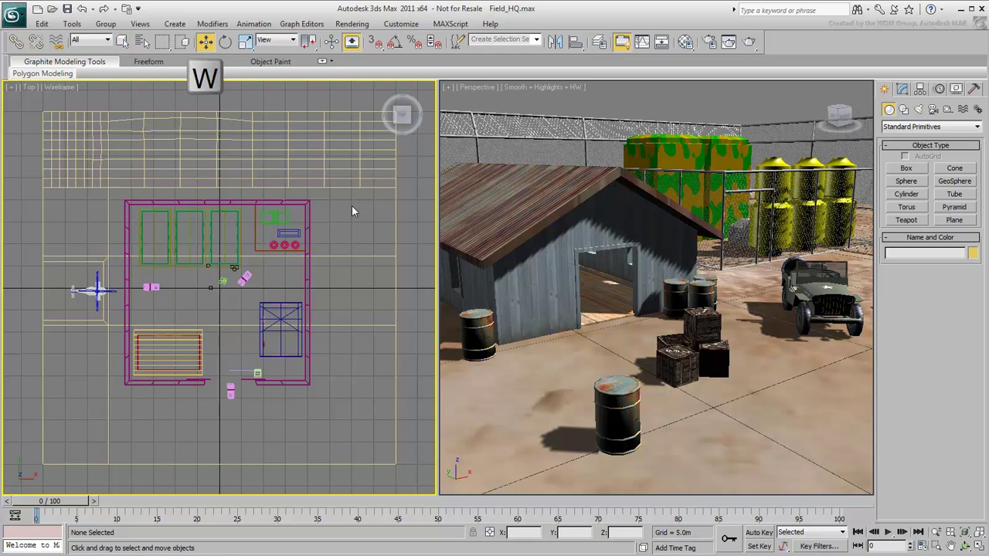
key("e")
key("r")
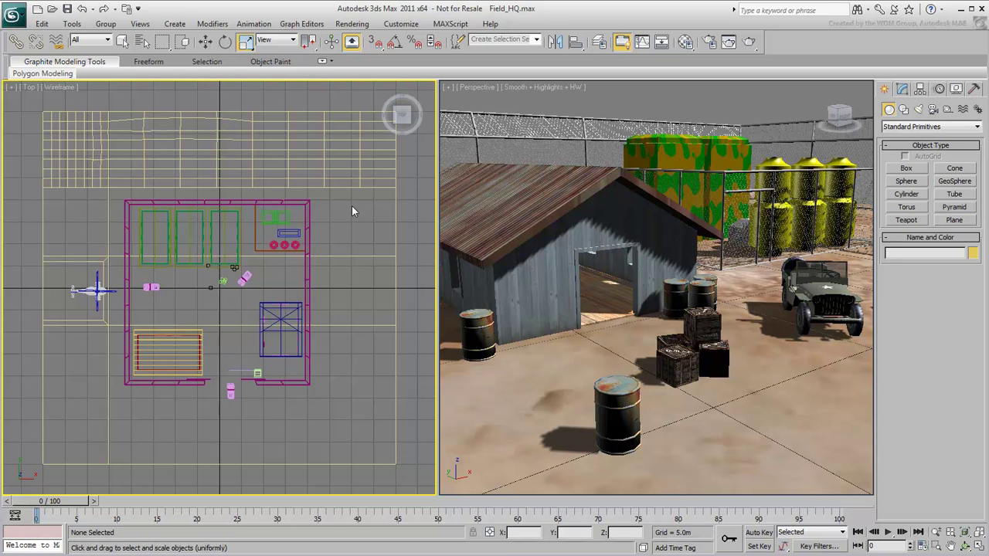
Step: With Select and Move, slide the front fuel drum toward the shed and raise it toward the crates
left_click(206, 47)
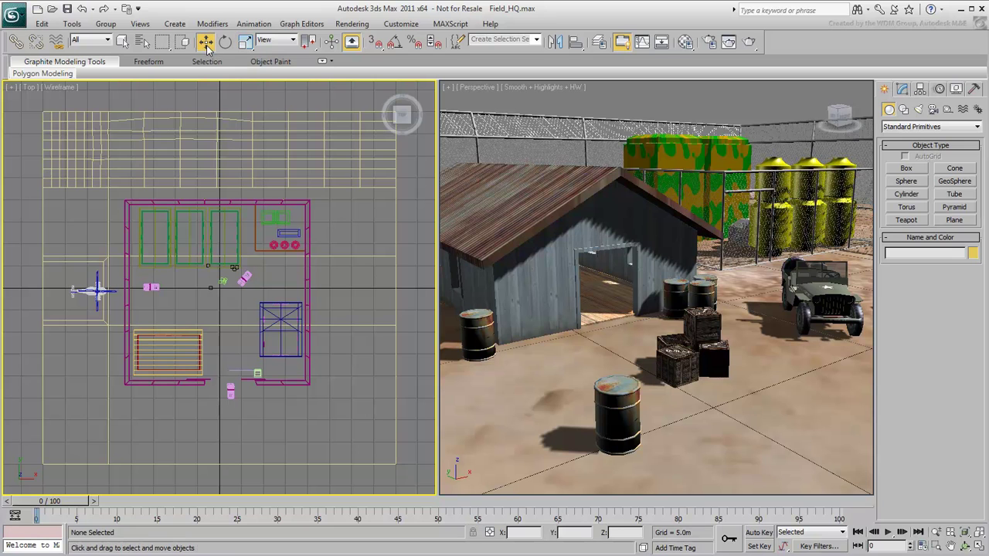
left_click(610, 396)
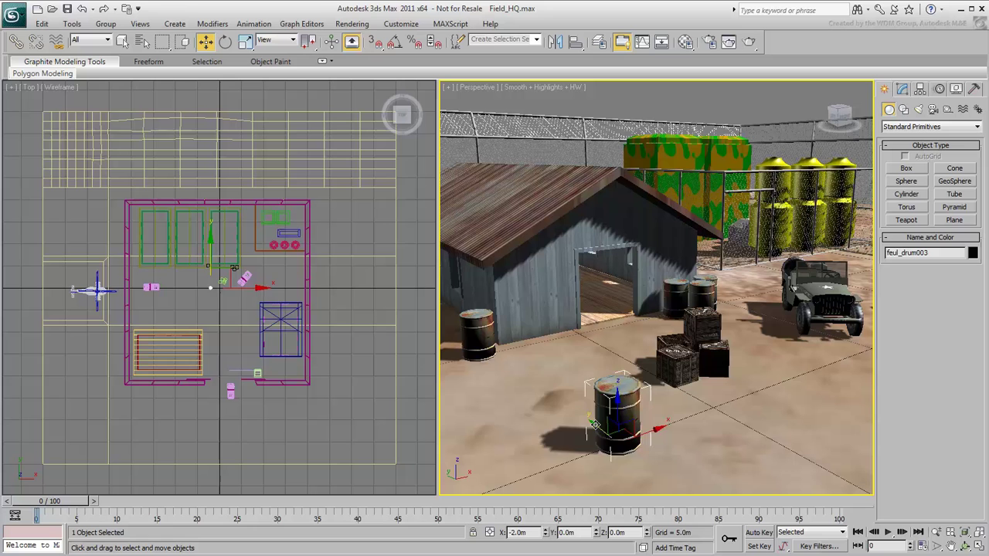
left_click_drag(595, 424, 514, 428)
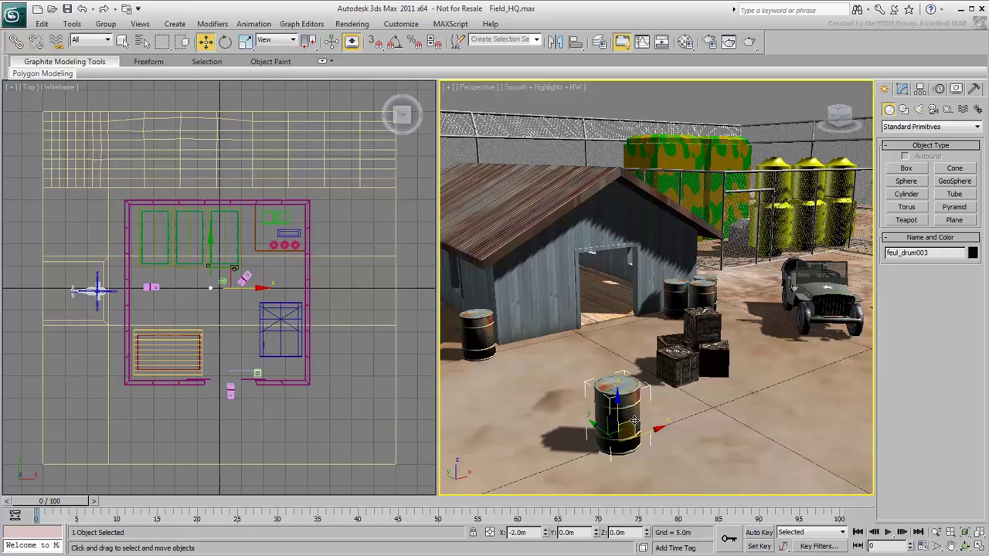
mouse_move(633, 420)
left_mouse_down()
mouse_move(553, 297)
mouse_move(768, 282)
mouse_move(591, 403)
mouse_move(585, 378)
mouse_move(683, 274)
mouse_move(680, 371)
mouse_move(544, 237)
mouse_move(705, 333)
mouse_move(669, 345)
mouse_move(616, 413)
left_mouse_up()
Step: Test tipping, Y-axis, X-axis and free rotations of the drum, cancelling each so it stays upright
key("e")
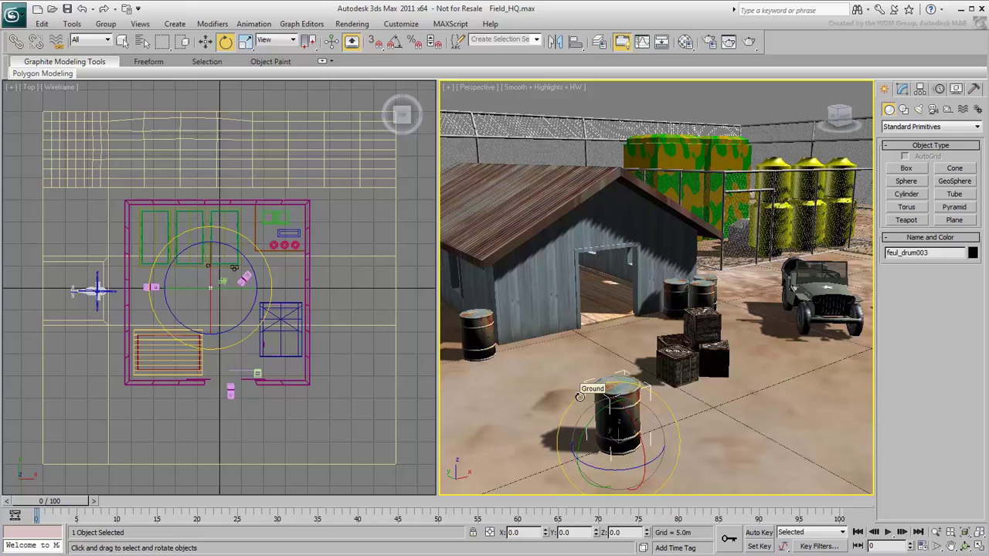
left_click_drag(580, 396, 463, 352)
right_click(463, 352)
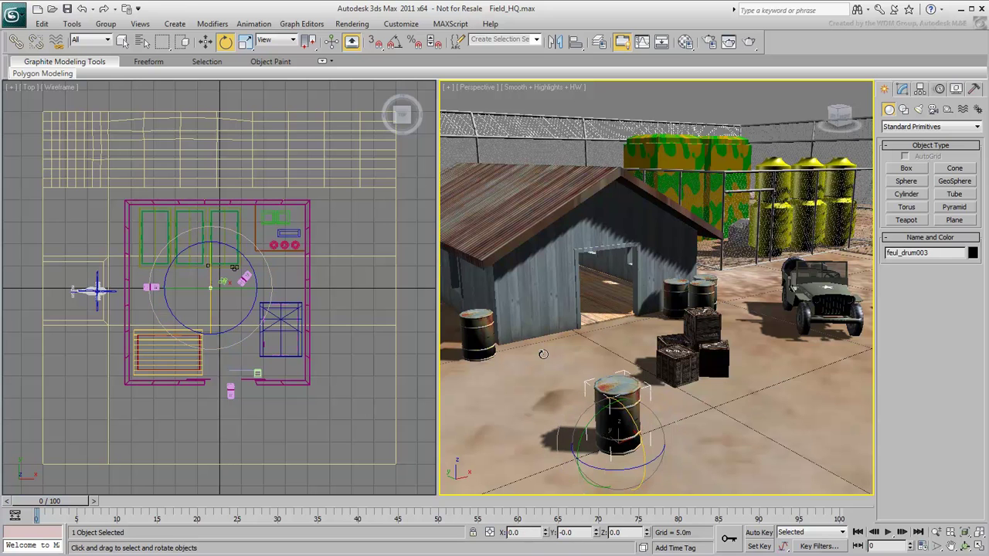
left_click_drag(579, 440, 661, 422)
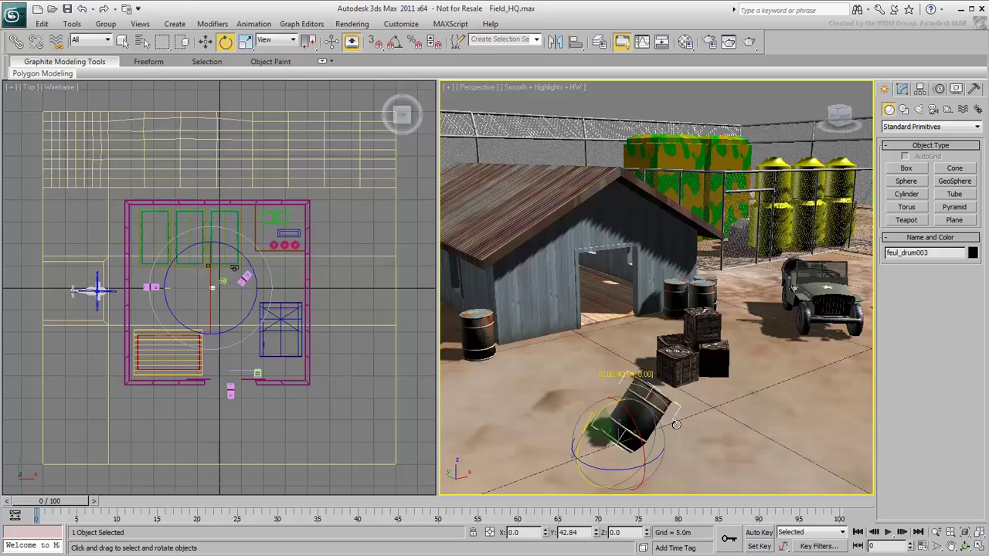
right_click(675, 424)
mouse_move(646, 484)
left_mouse_down()
mouse_move(656, 463)
mouse_move(645, 485)
mouse_move(650, 478)
left_mouse_up()
right_click(650, 478)
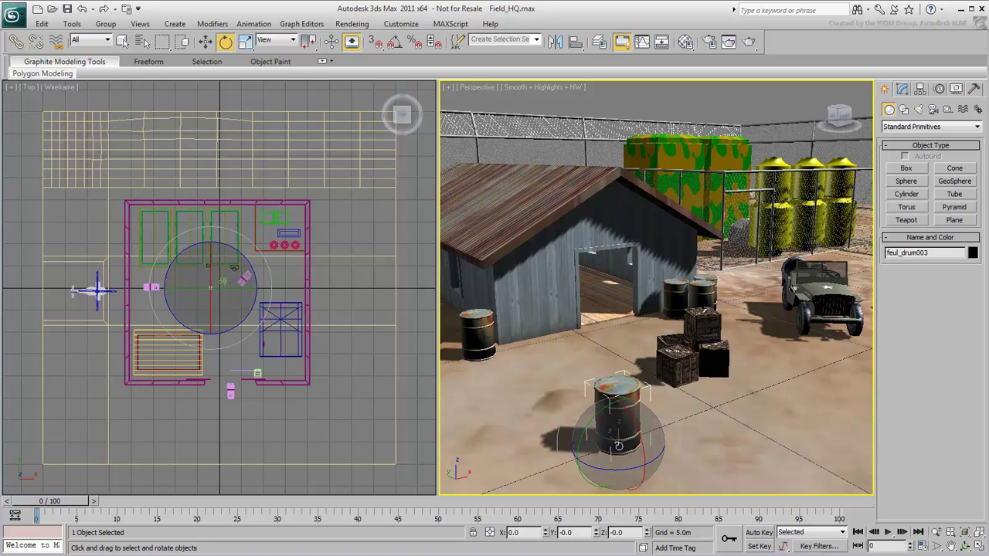
left_click_drag(618, 446, 653, 462)
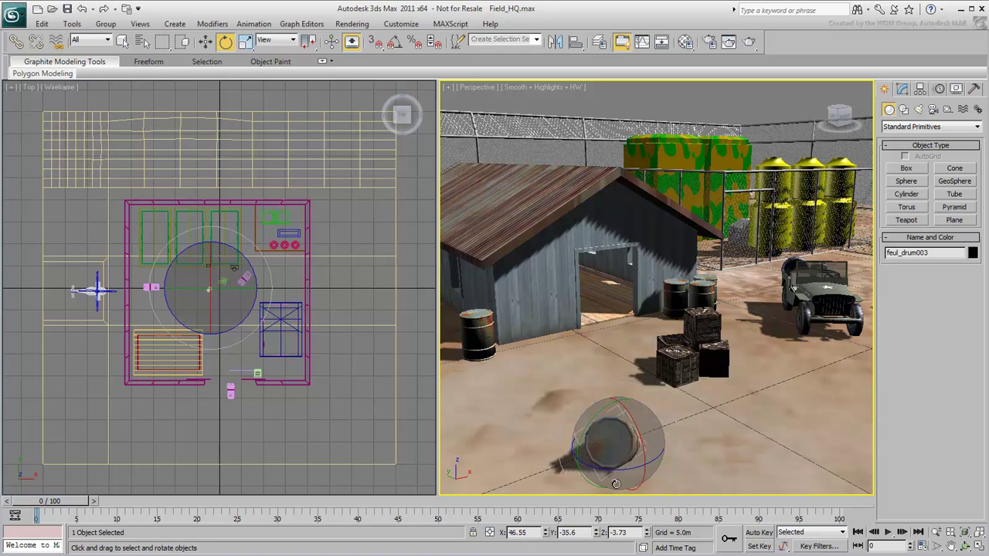
right_click(652, 461)
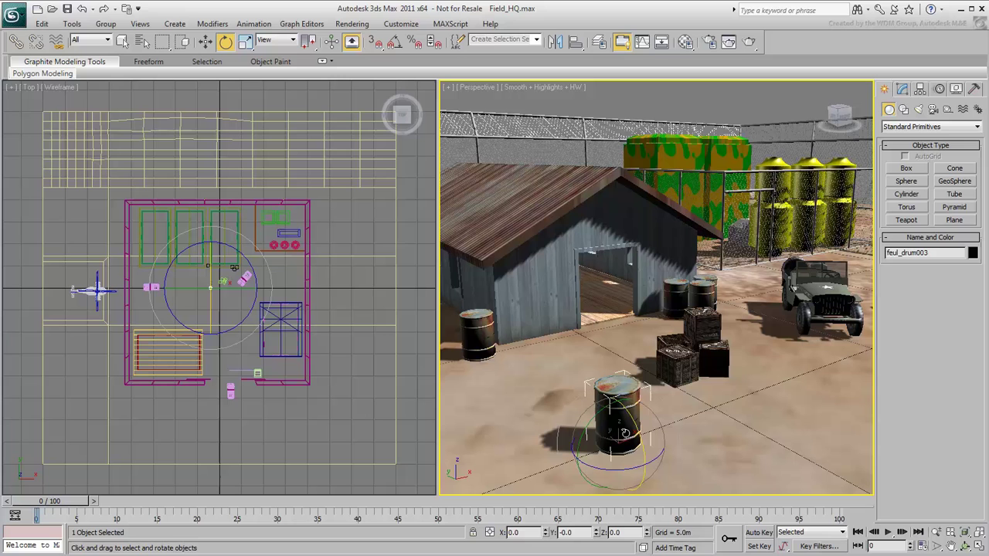
Step: Turn on Angle Snap and change its increment from 5 to 45 degrees in Grid and Snap Settings
left_click(391, 47)
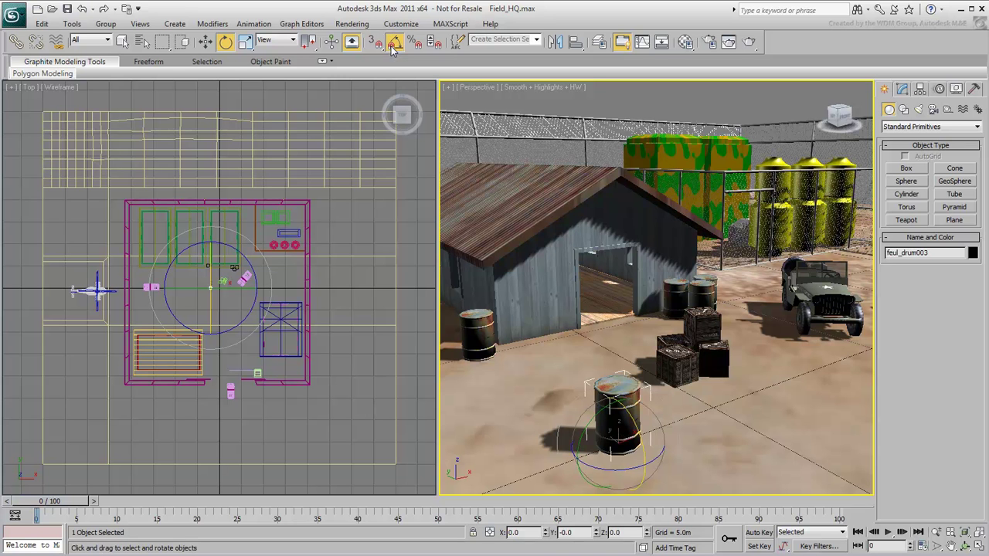
mouse_move(629, 412)
left_mouse_down()
mouse_move(636, 424)
mouse_move(631, 414)
left_mouse_up()
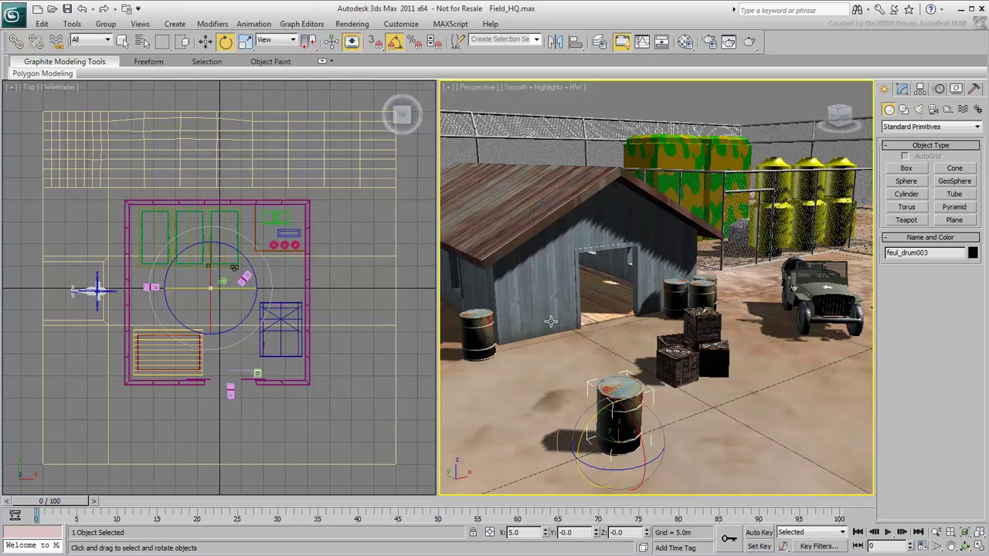
right_click(394, 44)
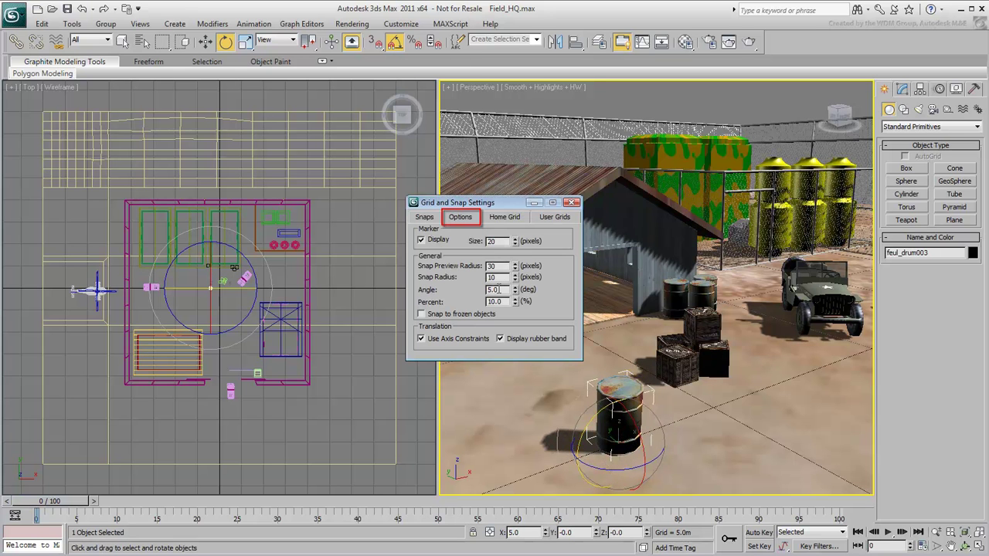
left_click_drag(501, 289, 472, 288)
type("45")
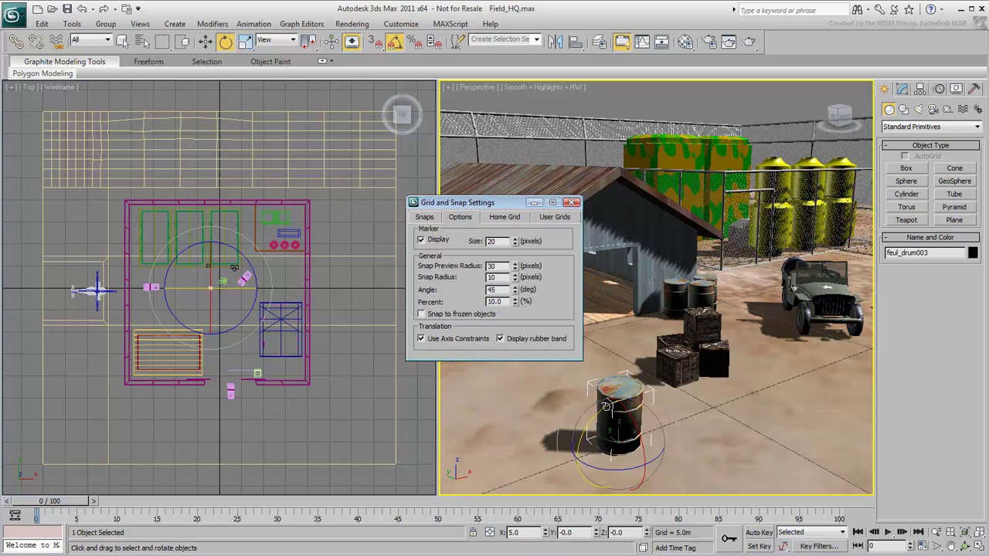
left_click_drag(602, 405, 606, 407)
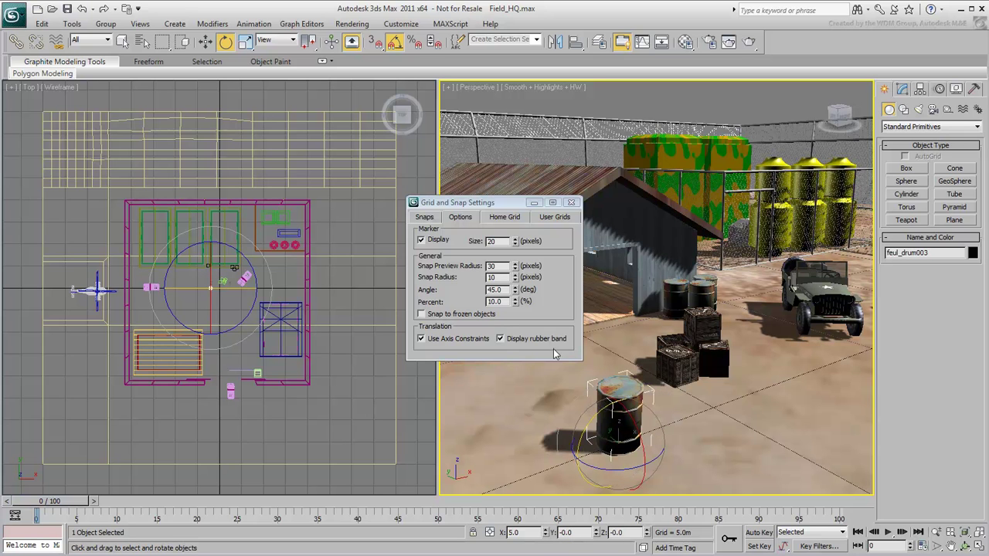
left_click(437, 219)
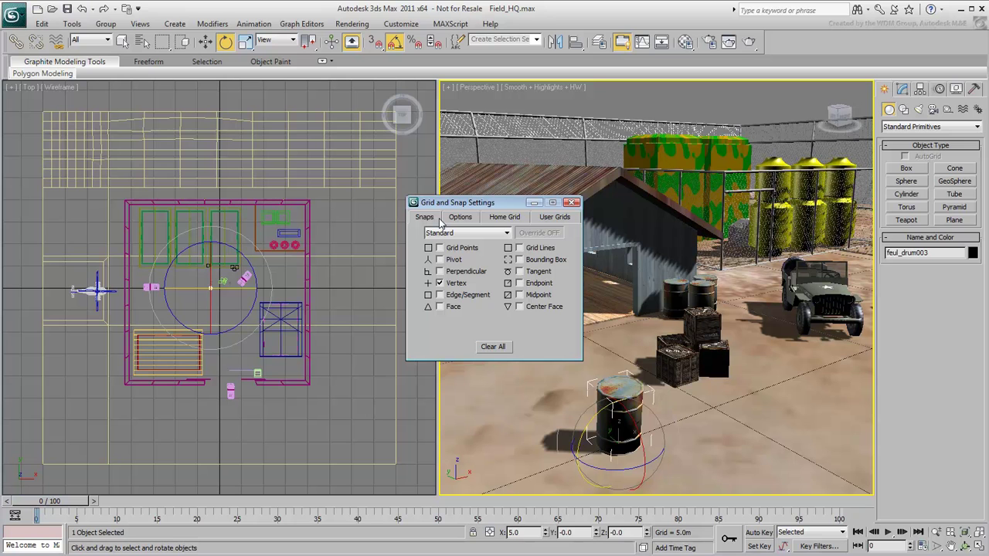
left_click(571, 203)
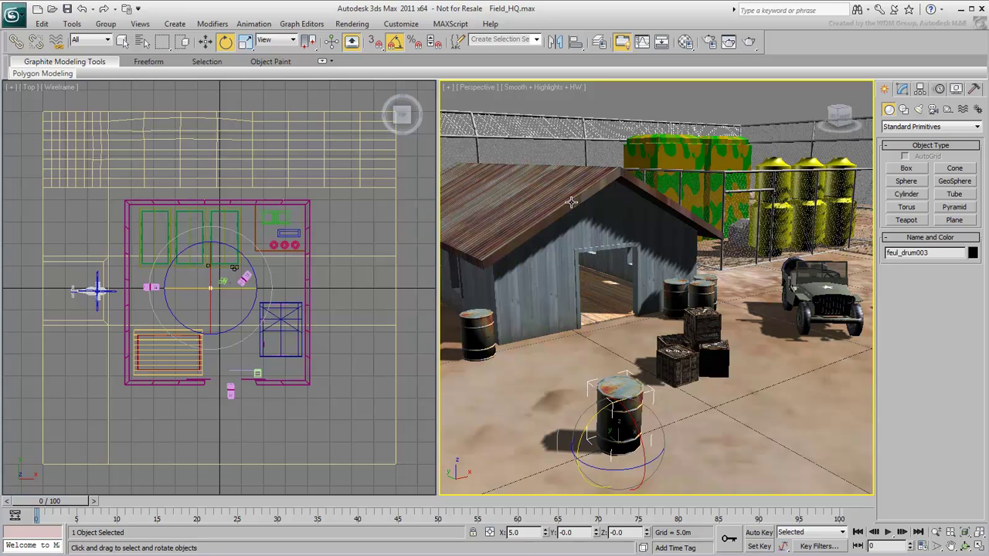
Step: Turn angle snap off and test a uniform scale on the drum, cancelling it
key("a")
left_click(245, 42)
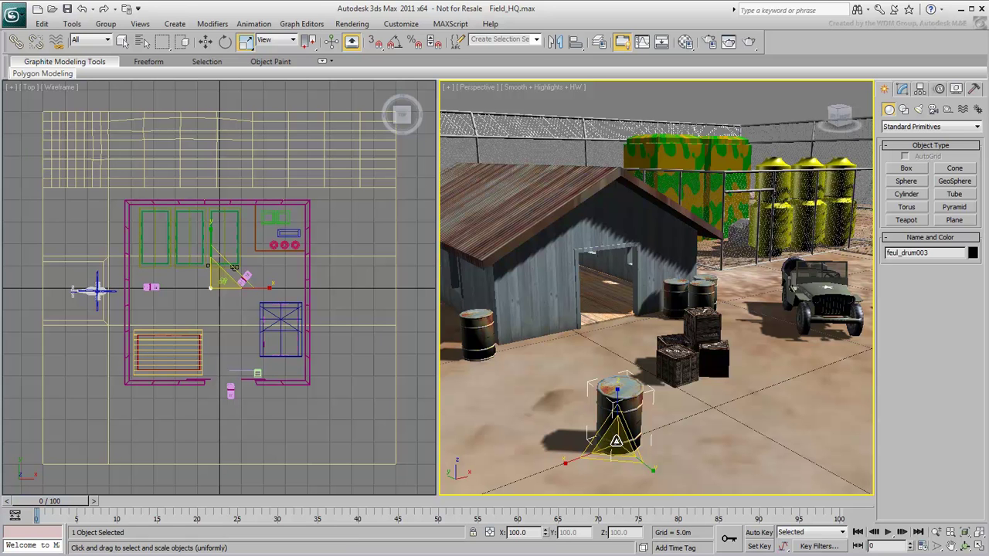
left_click_drag(616, 441, 576, 467)
right_click(576, 466)
Step: Switch to Non-uniform Scale and stretch the drum along Z and in its XY plane
key("r")
left_click_drag(618, 388, 604, 413)
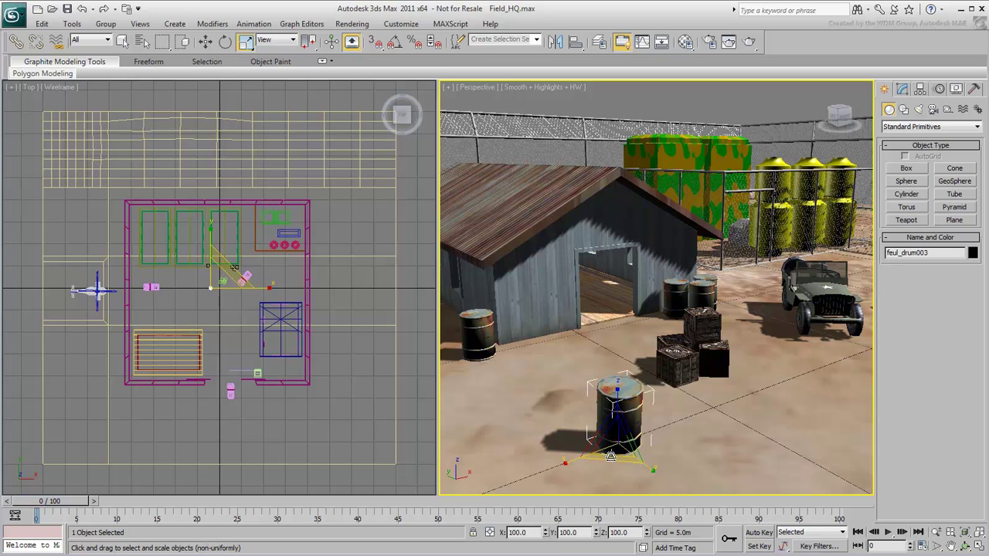
mouse_move(610, 456)
left_mouse_down()
mouse_move(596, 547)
mouse_move(610, 461)
left_mouse_up()
Step: Pick Select and Squash, squash the drum tall then short, and cancel to restore 100% scale
left_click_drag(247, 42, 250, 101)
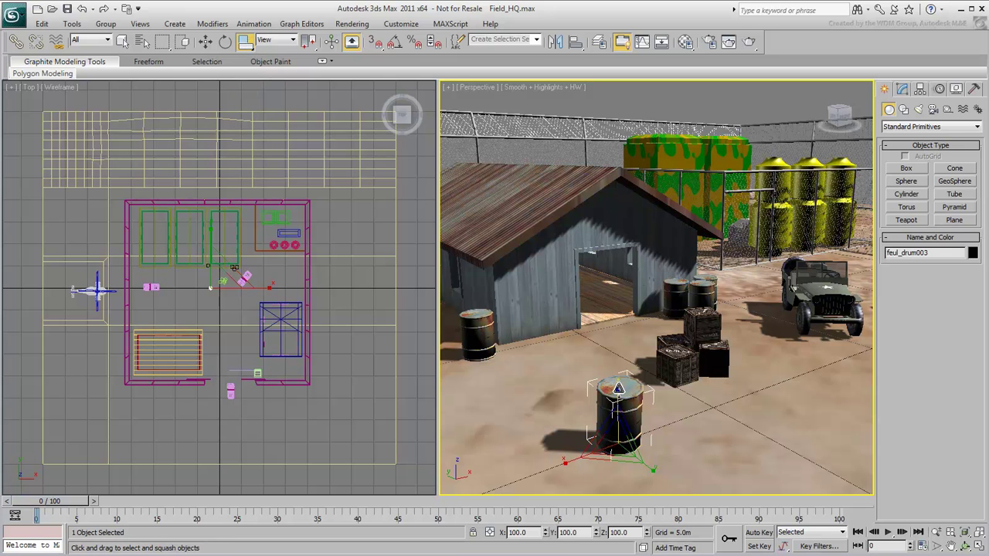
left_click_drag(616, 389, 618, 309)
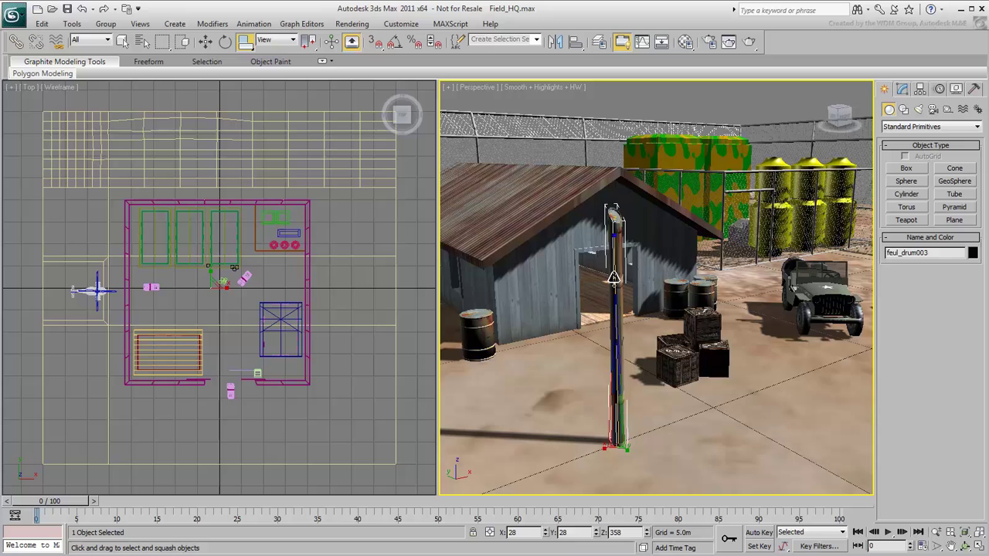
left_click_drag(612, 277, 618, 395)
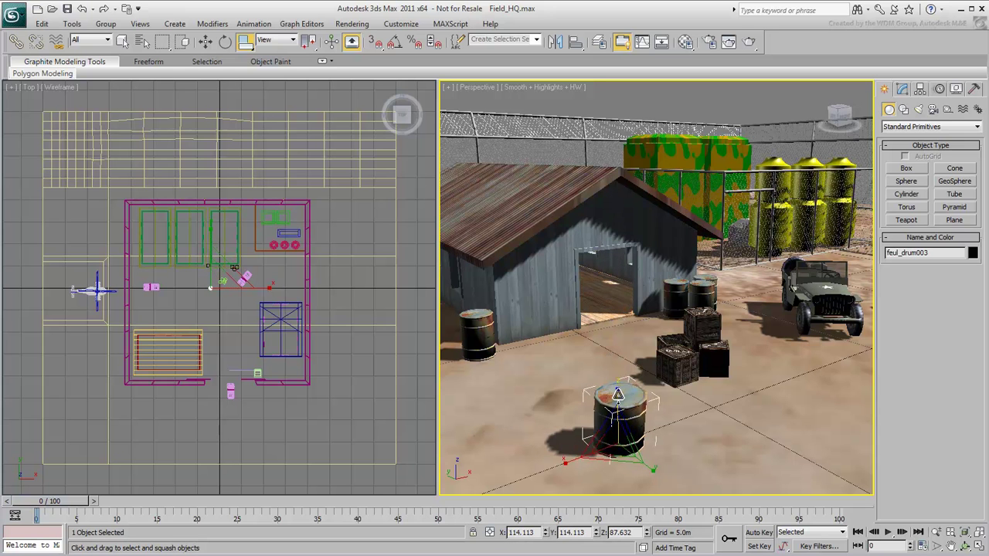
right_click(618, 395)
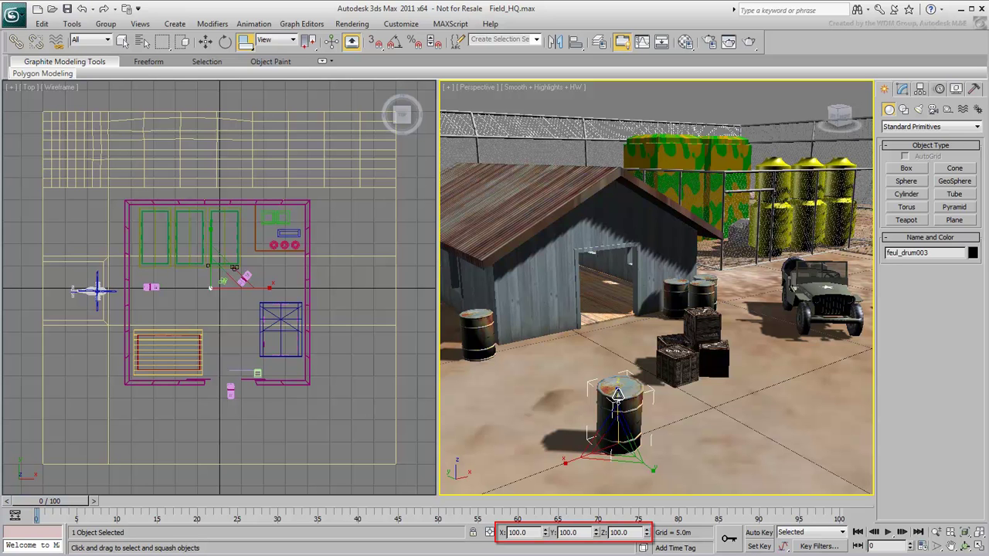
Step: In Move Transform Type-In, set the drum's Absolute:World X to 0
right_click(205, 43)
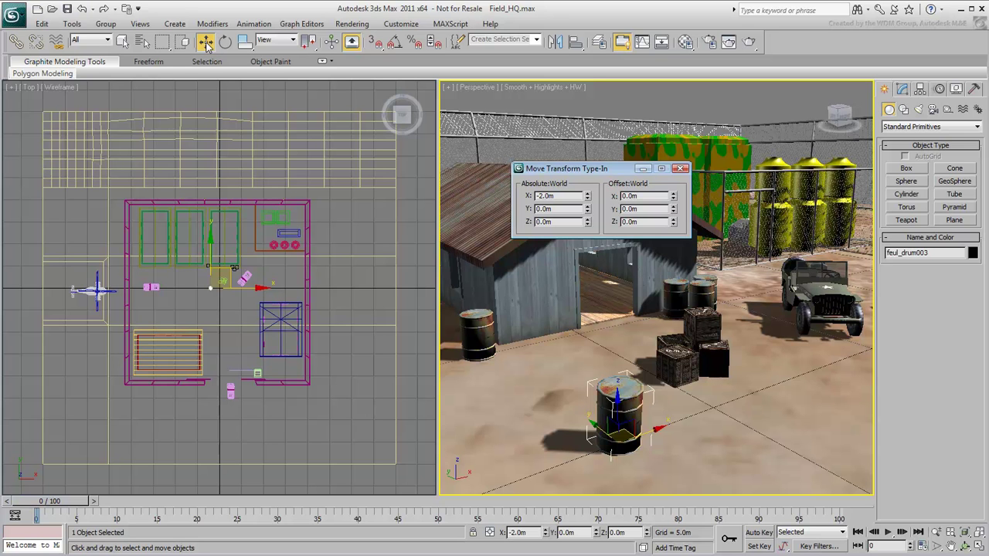
left_click_drag(561, 196, 535, 196)
type("0")
key("Return")
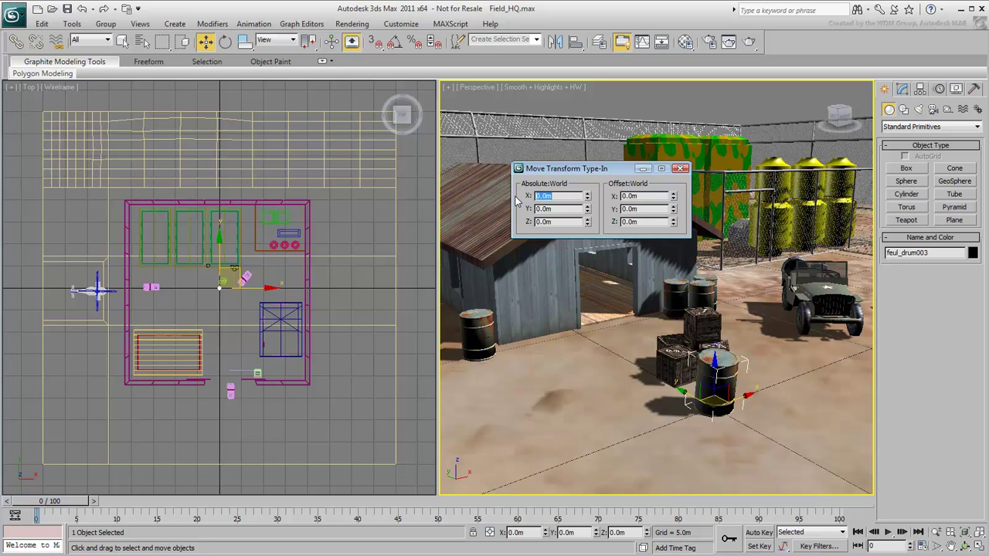
Step: Select the drum beside the shed and offset it 2 m along World X
left_click(483, 326)
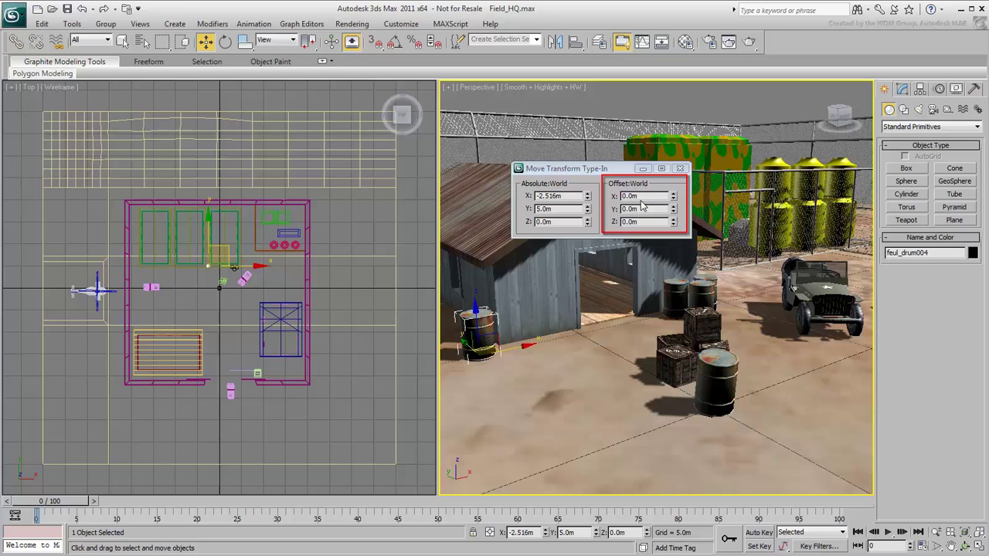
left_click_drag(640, 196, 610, 198)
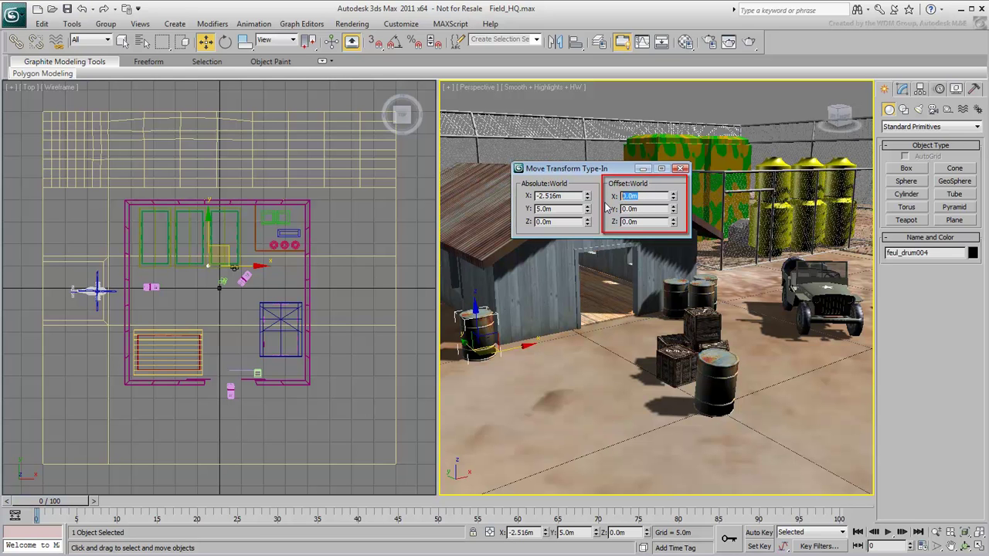
type("2")
key("Return")
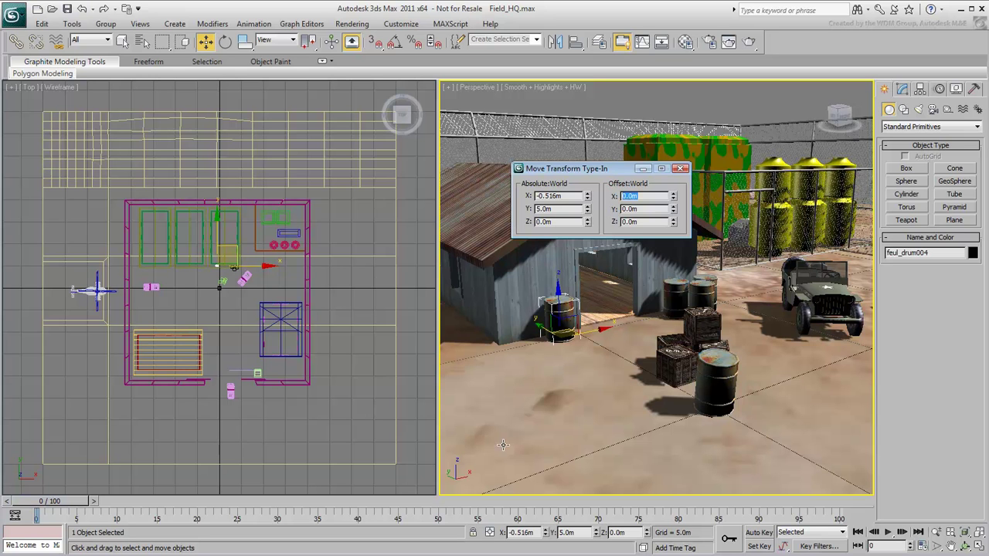
Step: Toggle the status-bar Absolute/Offset mode back to Absolute and close the Move Transform Type-In
left_click(489, 532)
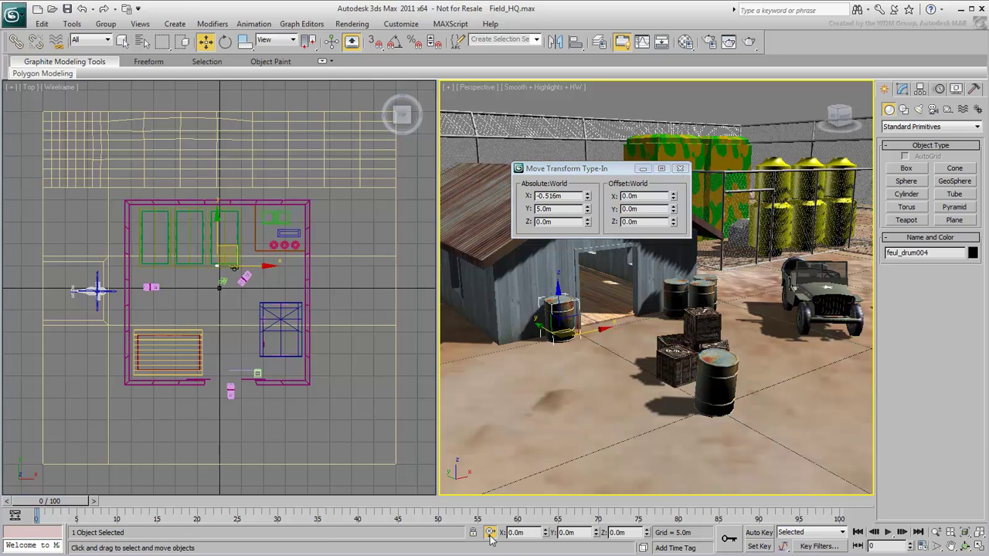
left_click(490, 534)
left_click(489, 533)
left_click(489, 533)
left_click(679, 169)
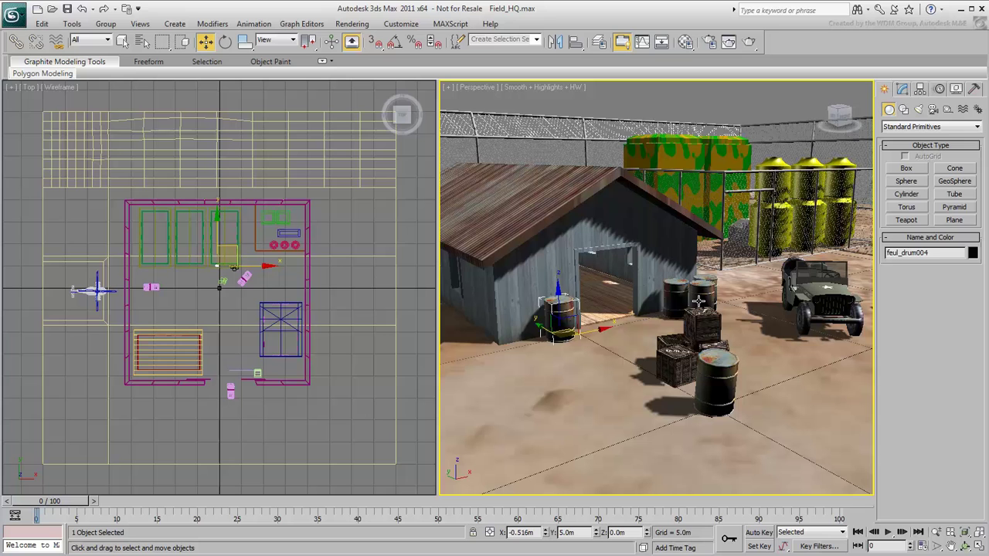
Step: Align feul_drum003 to Crate05 pivot-to-pivot on X, Y and Z Position
left_click(709, 363)
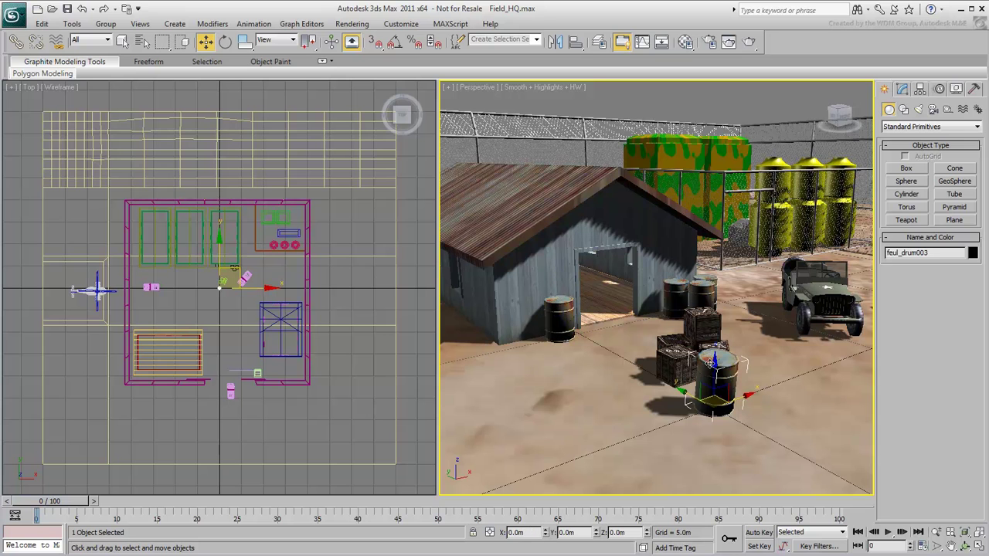
left_click(576, 42)
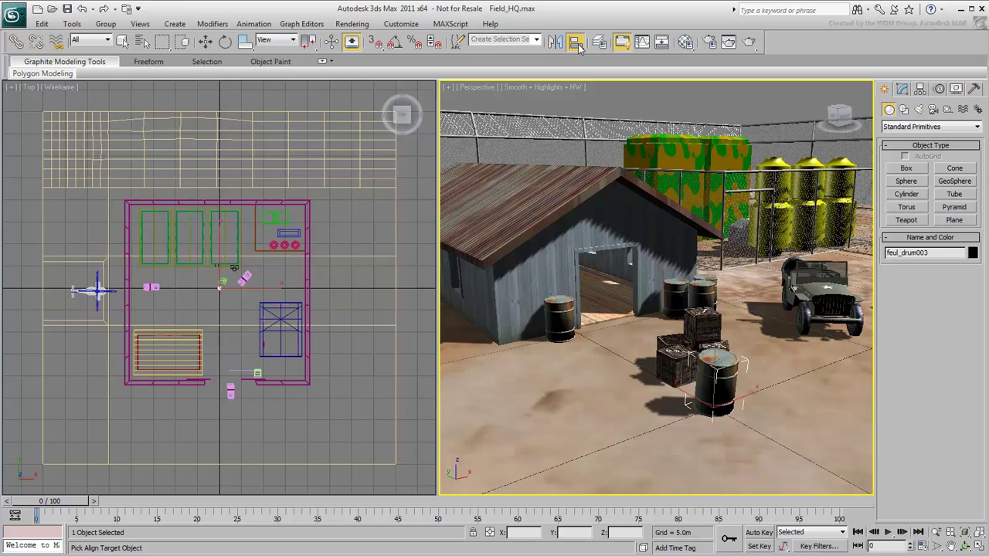
left_click(705, 324)
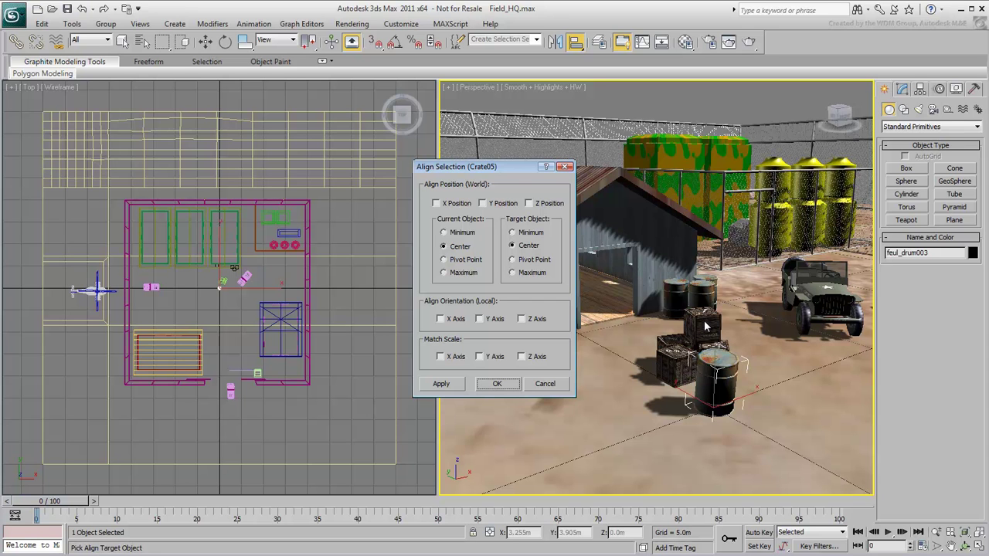
left_click(464, 261)
left_click(436, 203)
left_click(483, 203)
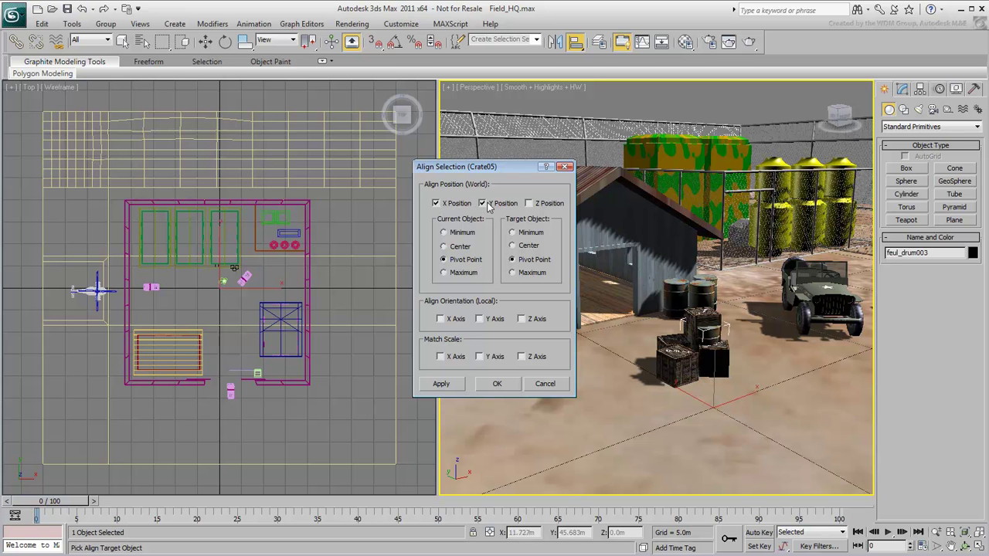
left_click(535, 204)
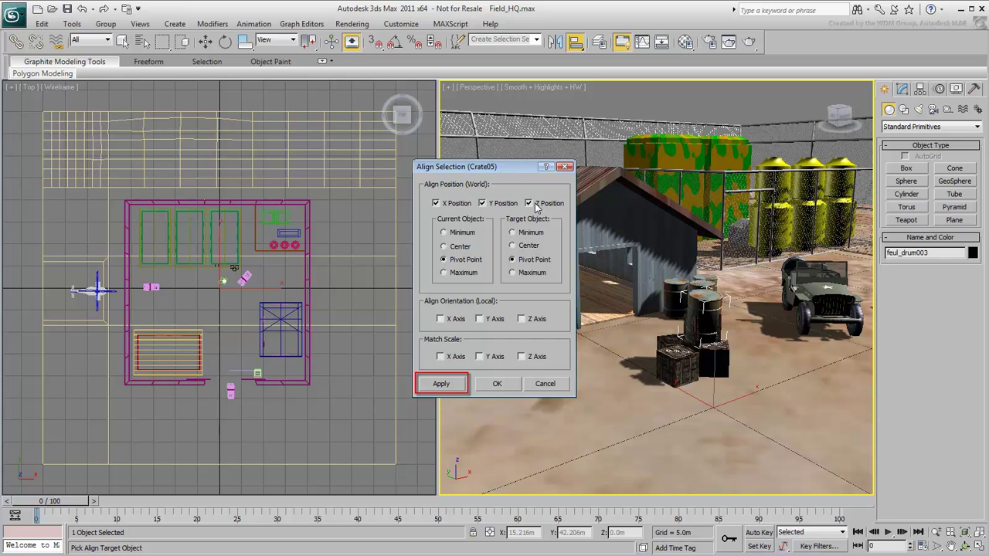
left_click(499, 381)
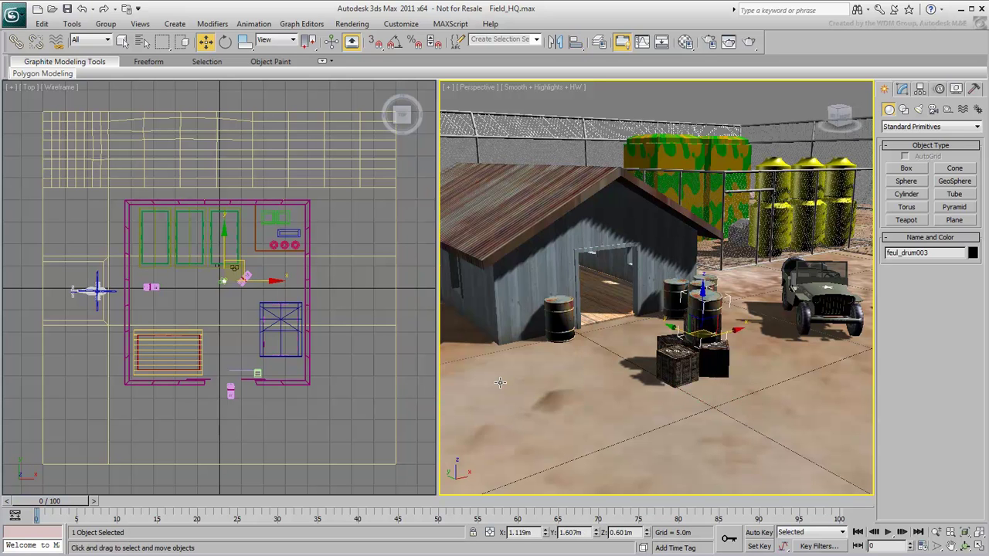